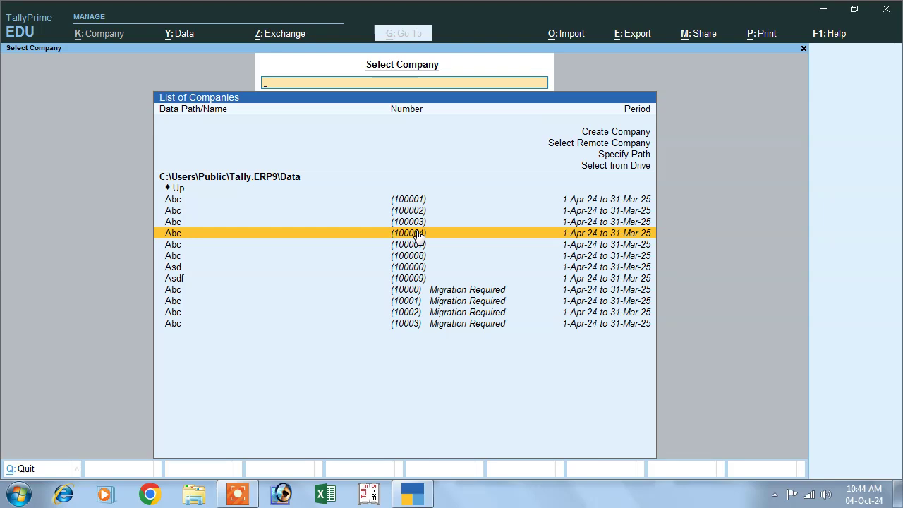
Start a new company named Asd Pvt Ltd with its address and state Uttar Pradesh
left_click(589, 134)
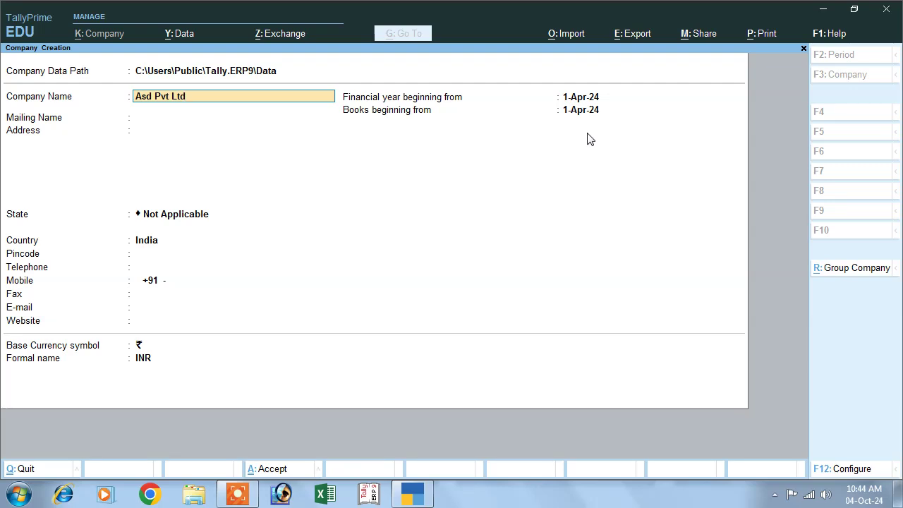
key("Return")
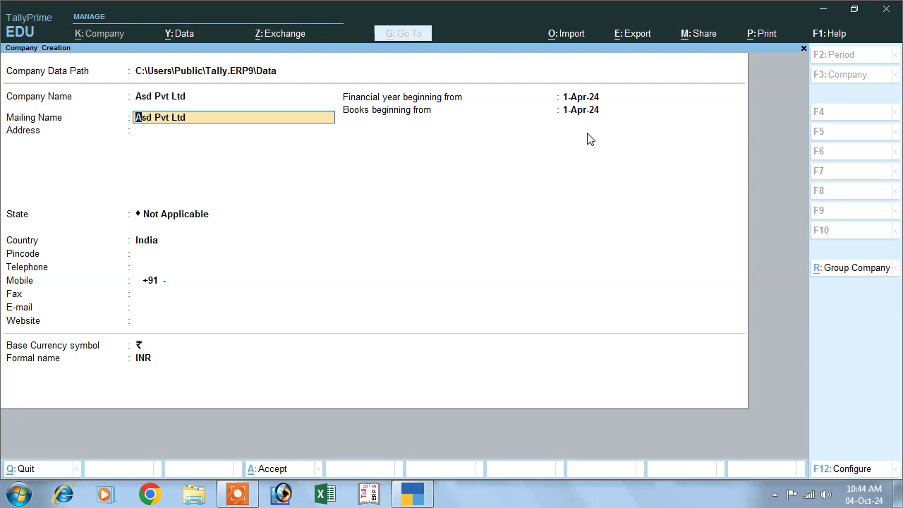
key("Return")
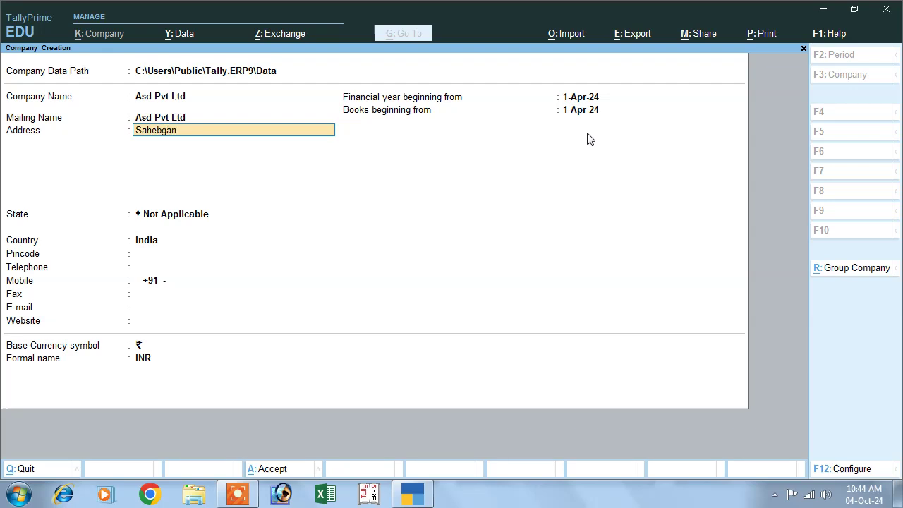
key("Return")
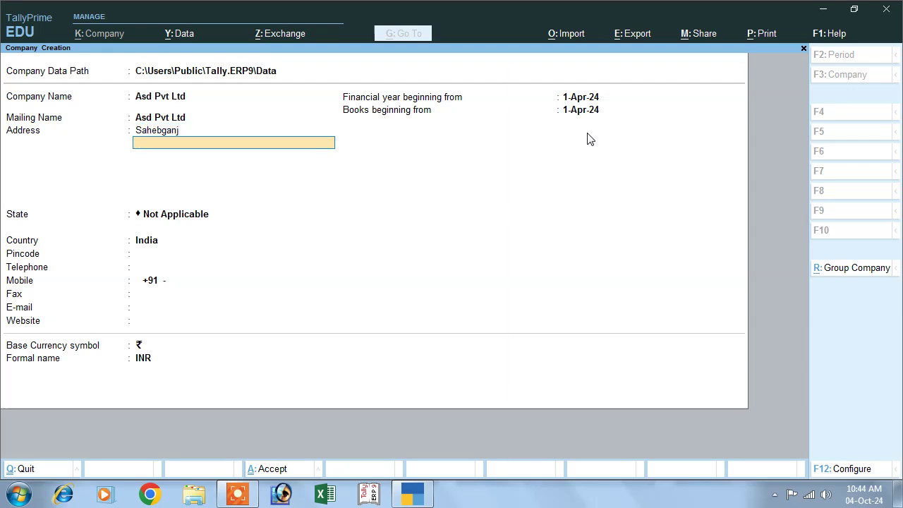
key("Return")
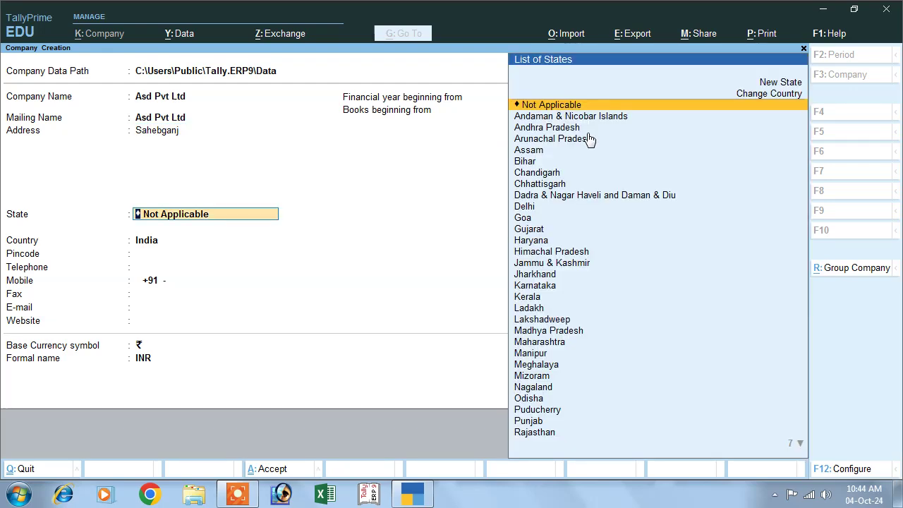
key("Down")
key("Down")
key("Down")
key("Down")
key("Down")
key("Down")
key("Down")
key("Down")
key("Down")
key("Down")
key("Down")
key("Down")
key("Down")
key("Down")
key("Down")
key("Down")
key("Down")
key("Down")
key("Down")
key("Down")
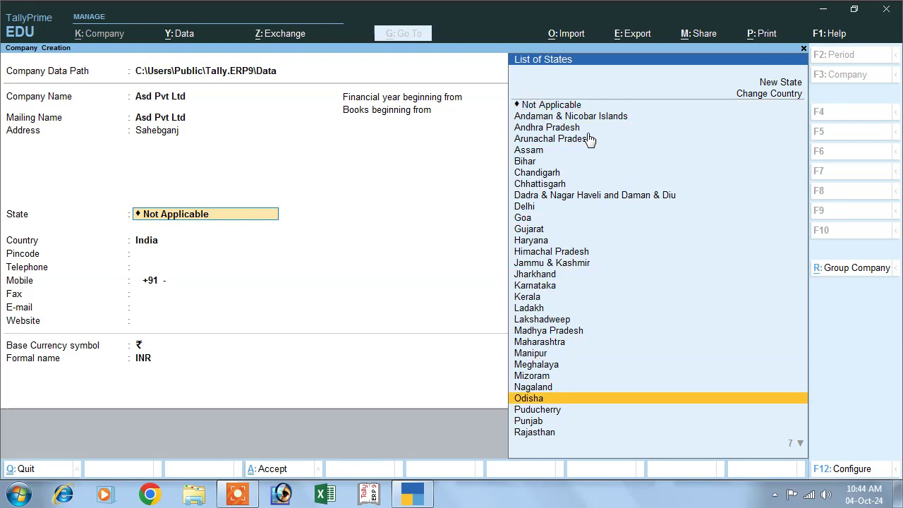
key("Up")
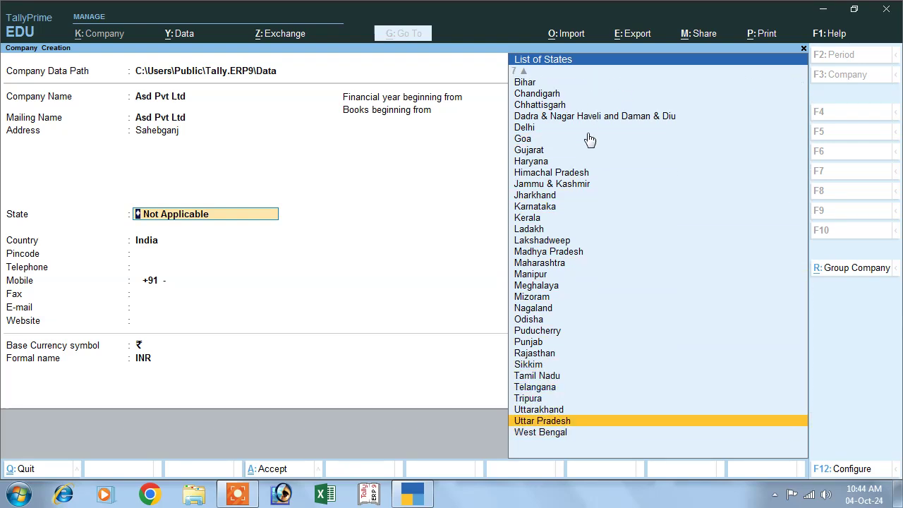
key("Up")
key("Down")
key("Return")
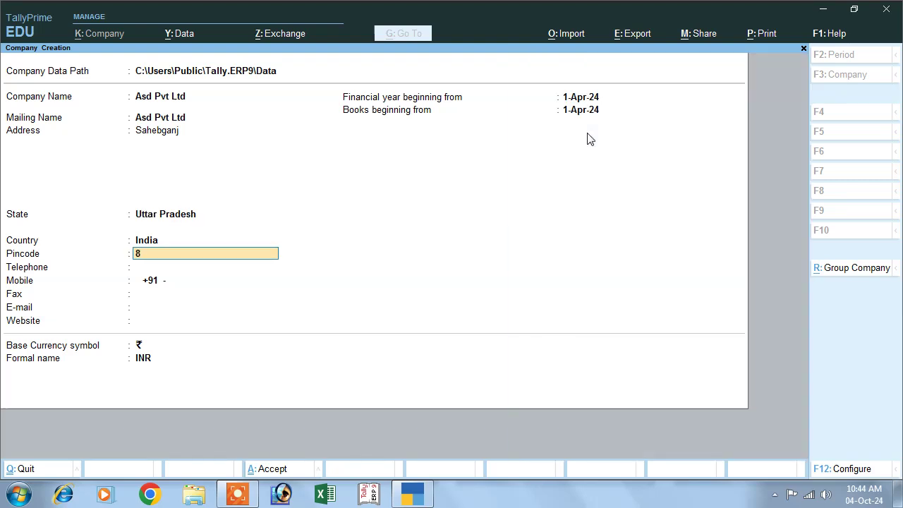
Enter the pincode, keep the 1-Apr-24 financial year and INR currency, and accept the company
key("Return")
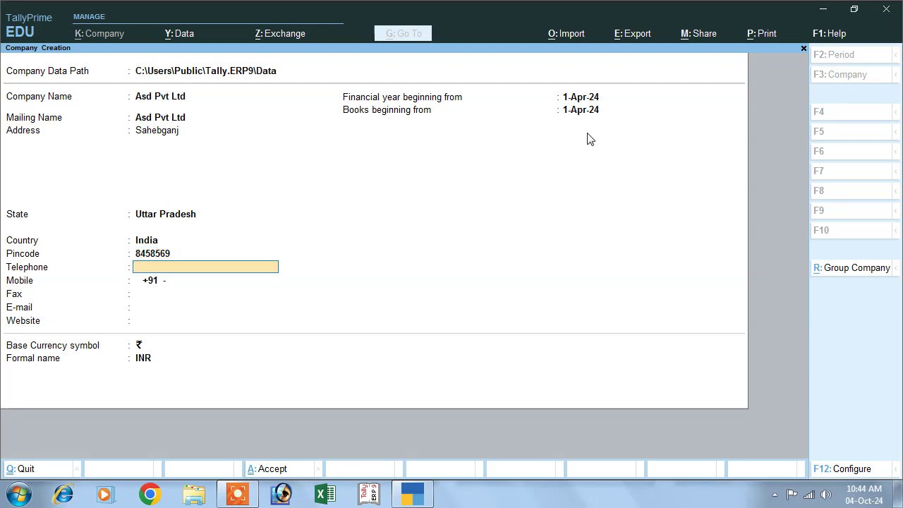
key("Return")
key("Return")
key("Return")
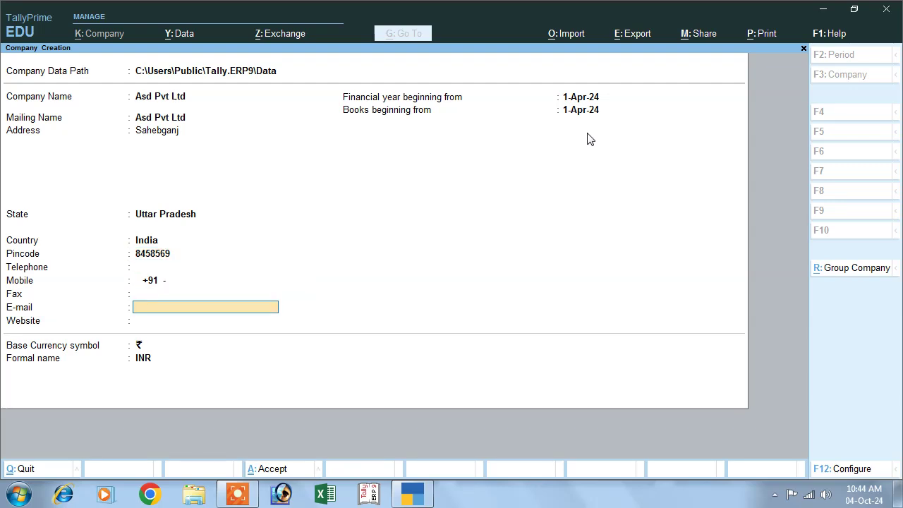
key("Return")
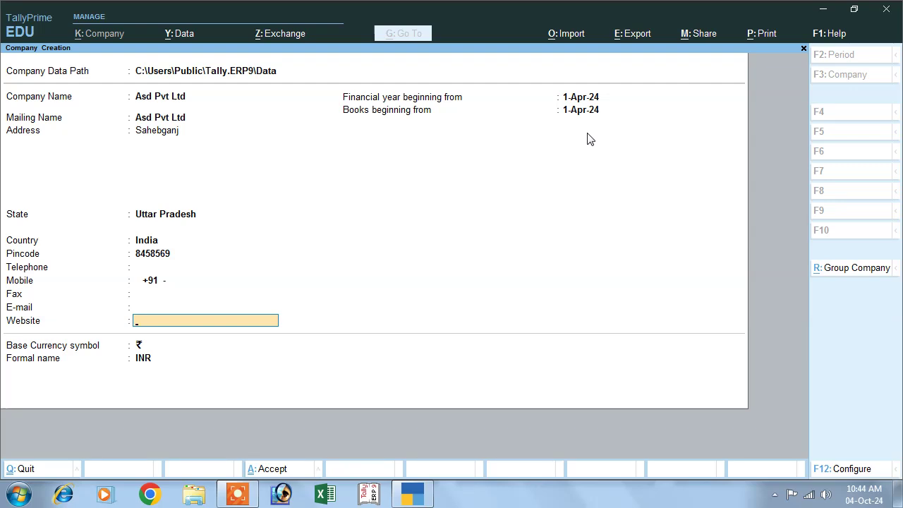
key("Return")
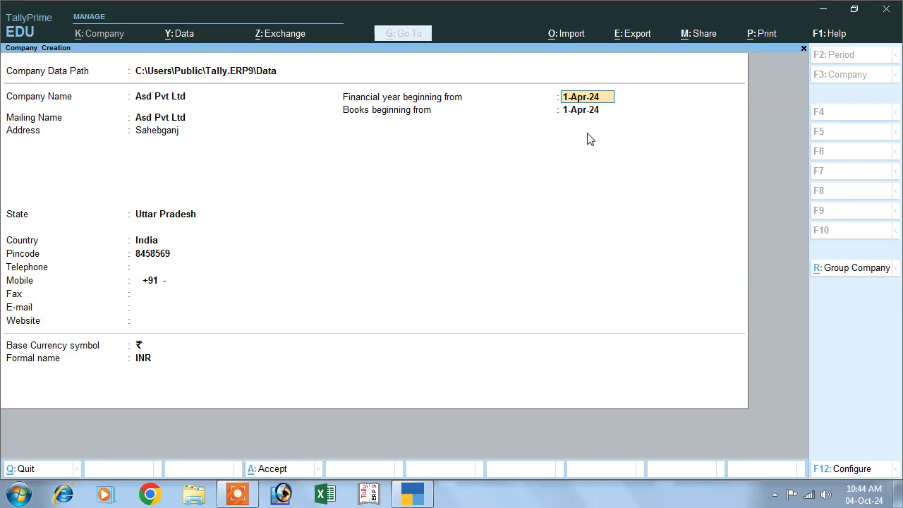
key("Return")
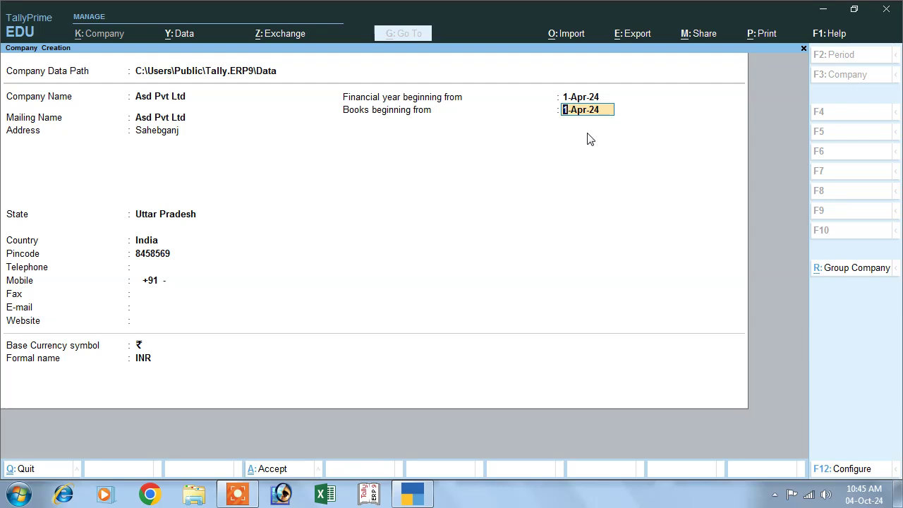
key("Return")
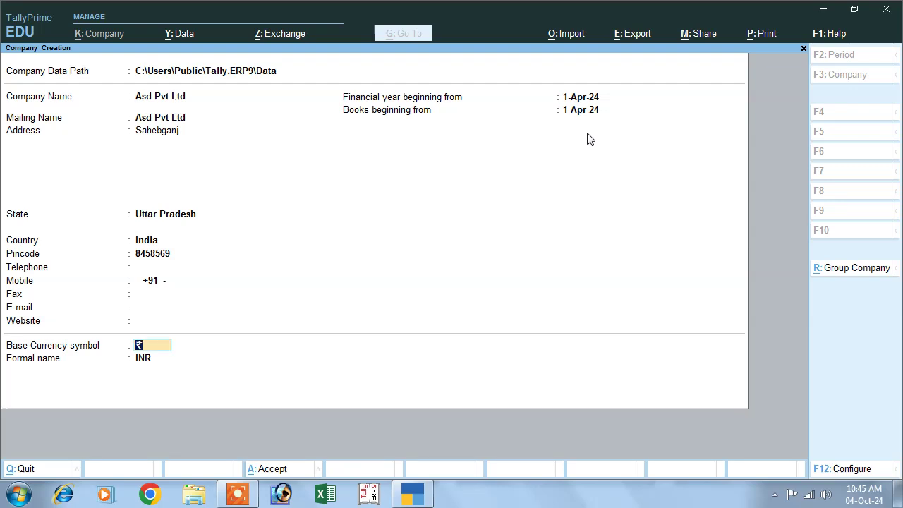
key("Return")
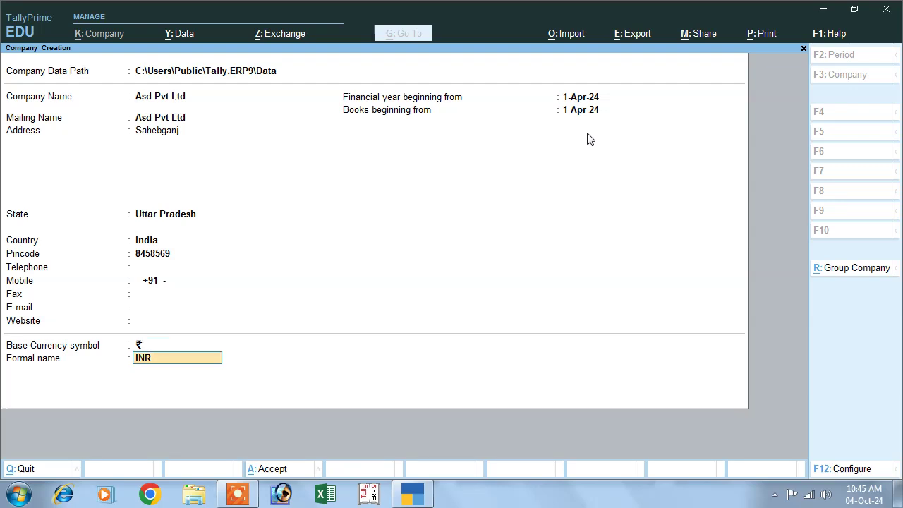
key("Return")
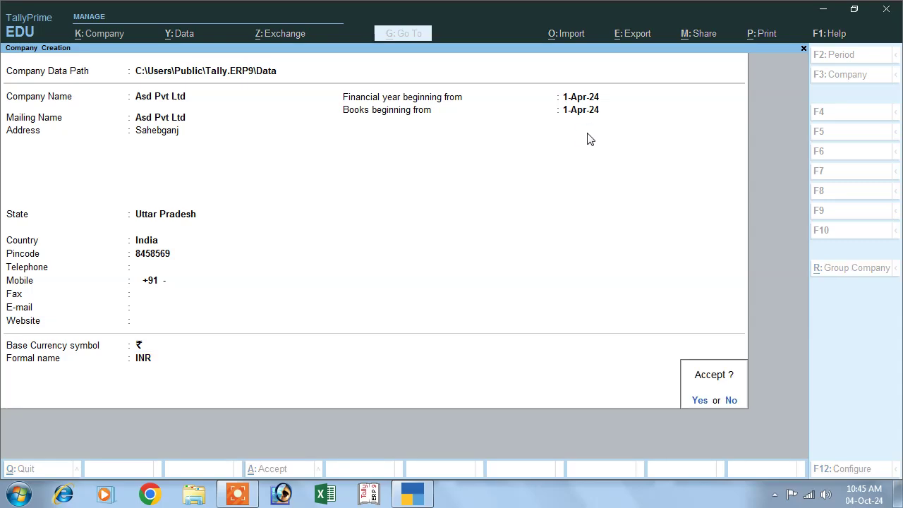
key("Return")
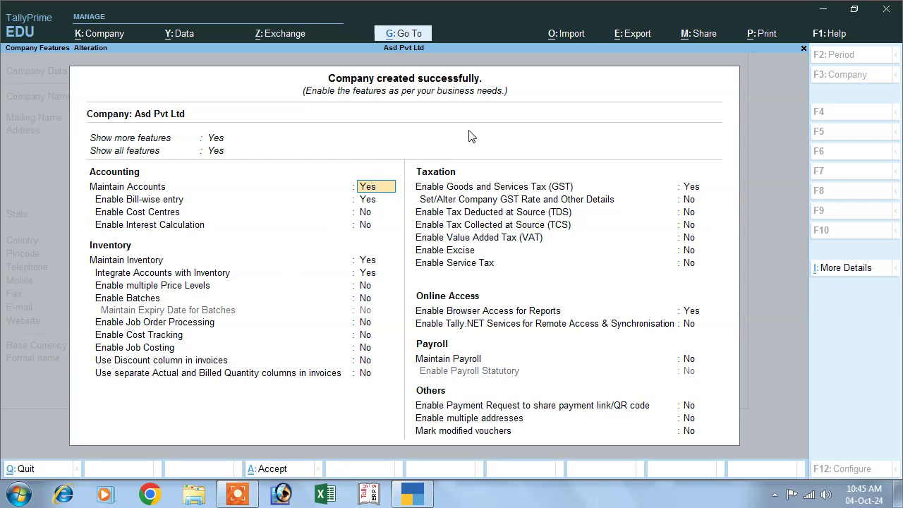
Keep the default accounting and inventory features and reach the GST option
key("Down")
key("Down")
key("Down")
key("Down")
key("Down")
key("Down")
key("Down")
key("Down")
key("Down")
key("Down")
key("Down")
key("Down")
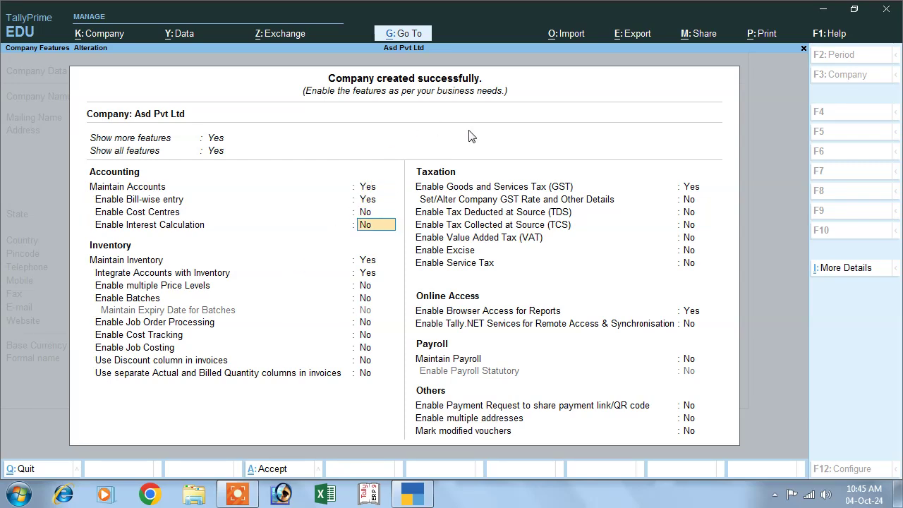
key("Down")
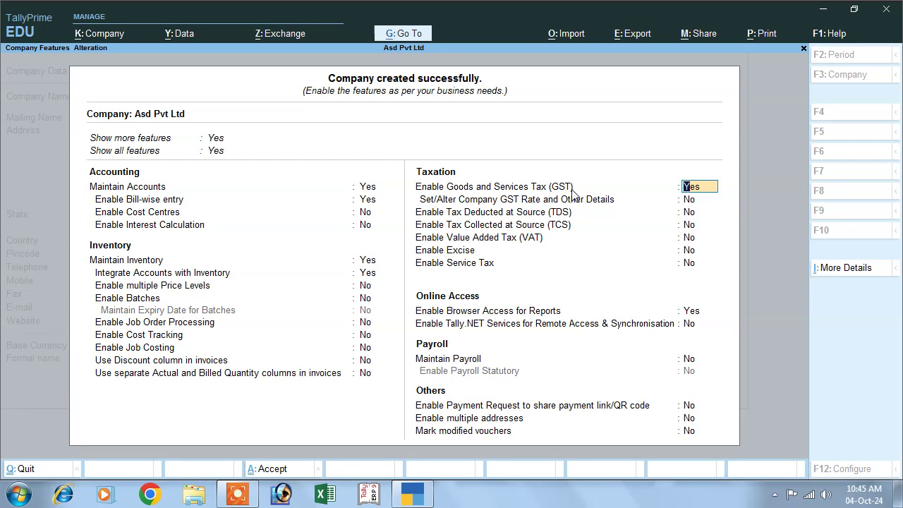
Enable GST as a Regular Uttar Pradesh dealer, enter the GSTIN, and accept the details
left_click(690, 188)
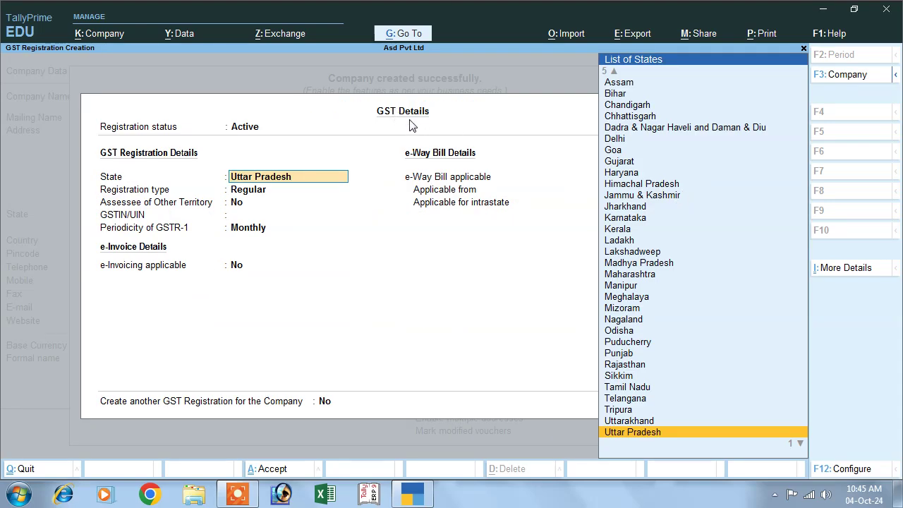
key("Return")
key("Return")
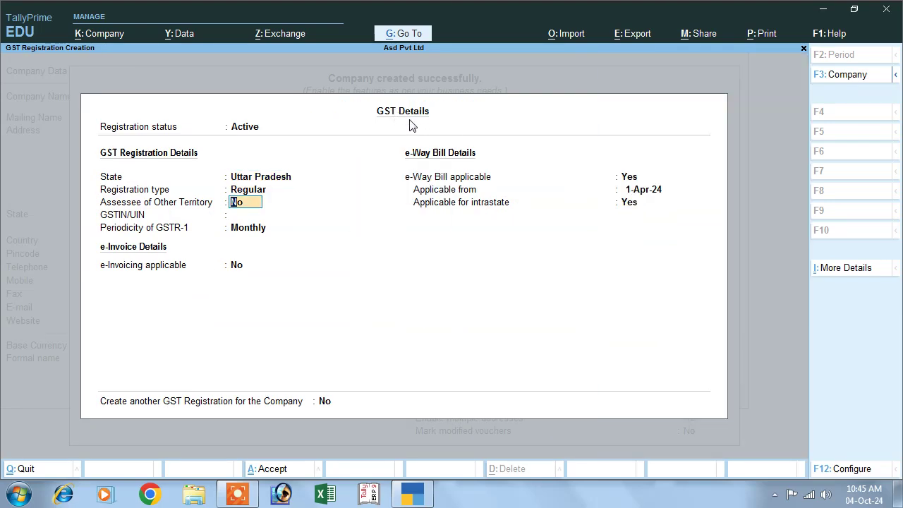
key("Return")
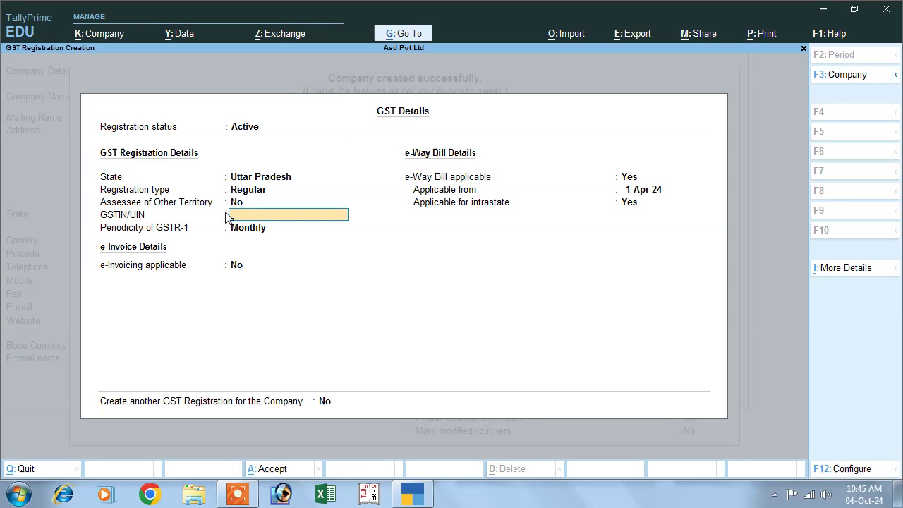
type("DS6F4D65F4D65FE")
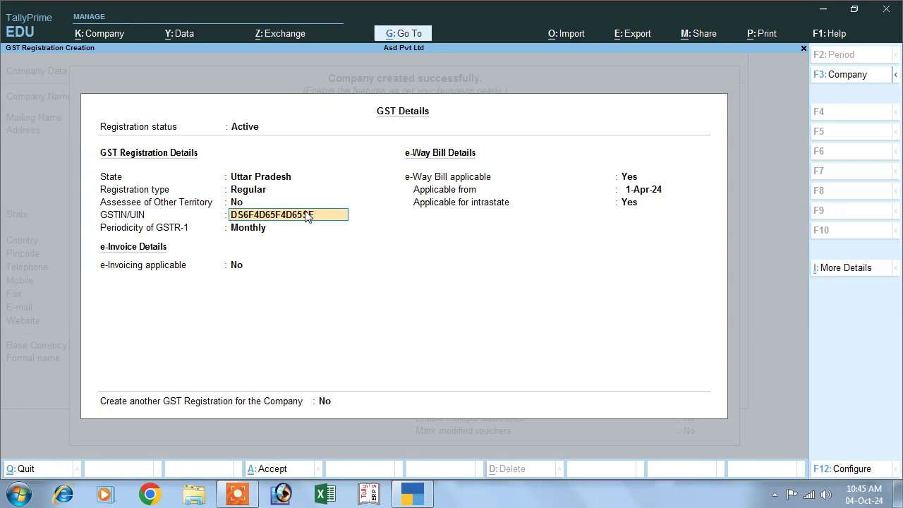
key("Return")
key("Return")
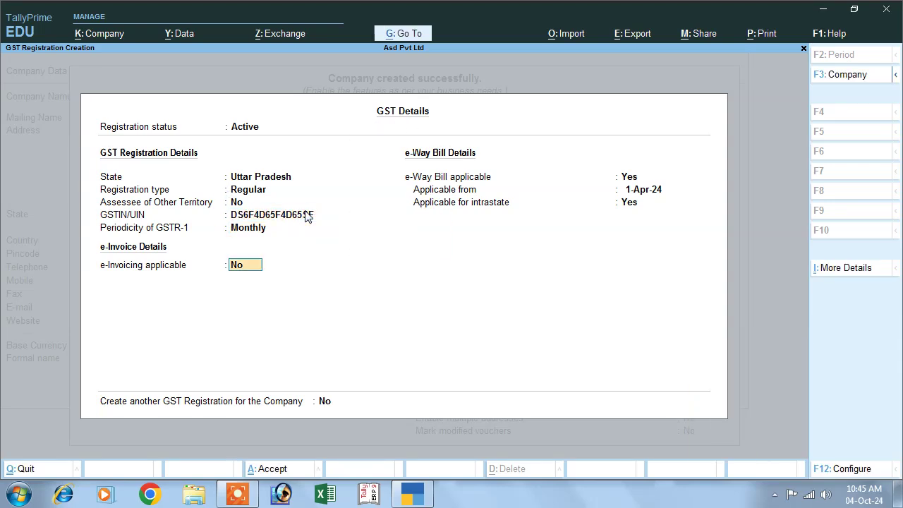
key("Return")
key("Return")
key("Return")
key("Return")
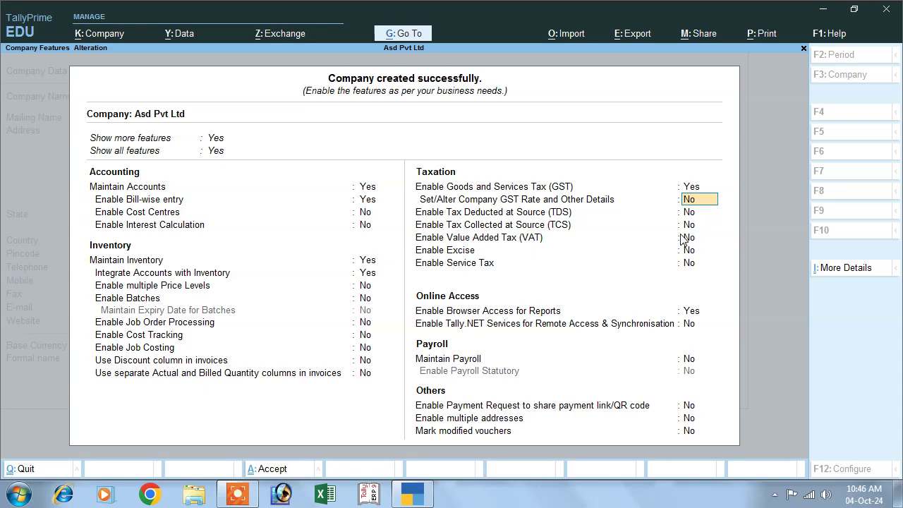
Leave the remaining company features unchanged and accept them
key("Return")
key("Return")
key("Return")
key("Return")
key("Return")
key("Return")
key("Return")
key("Return")
key("Return")
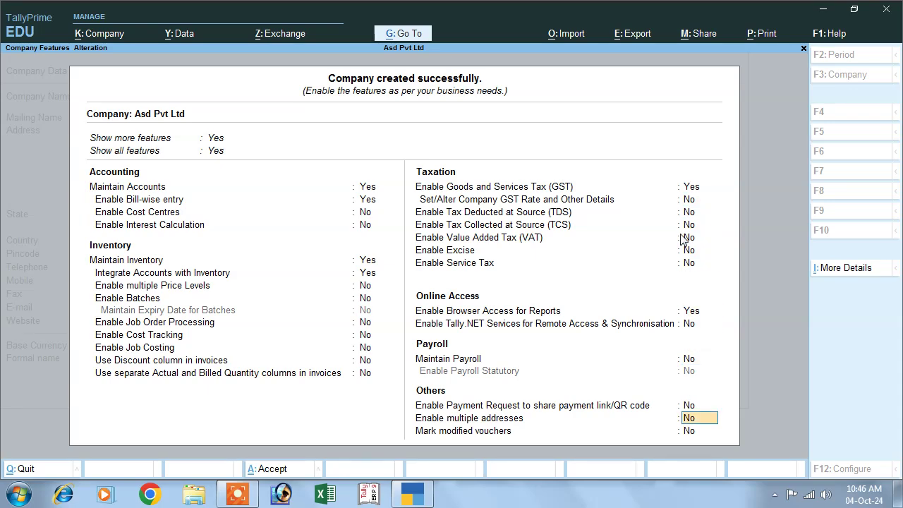
key("Return")
key("Return")
key("Return")
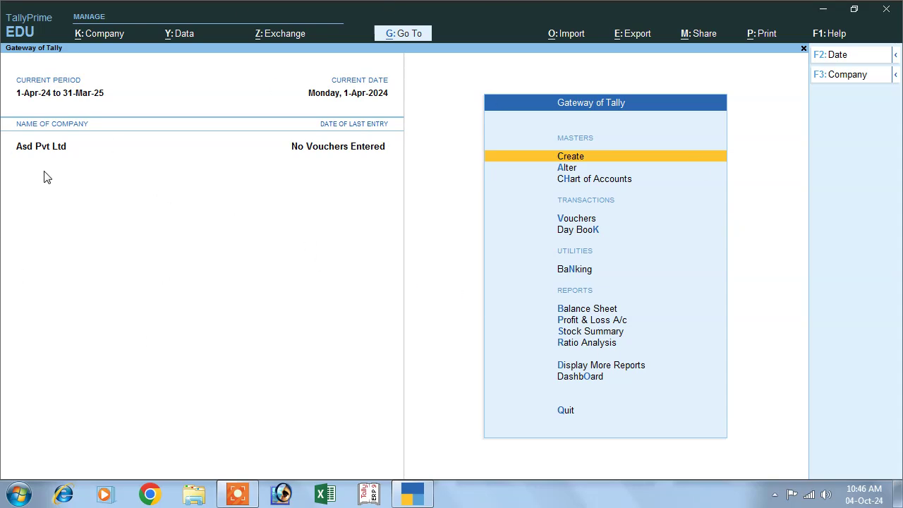
Shut Asd Pvt Ltd using Company > Shut
left_click(93, 41)
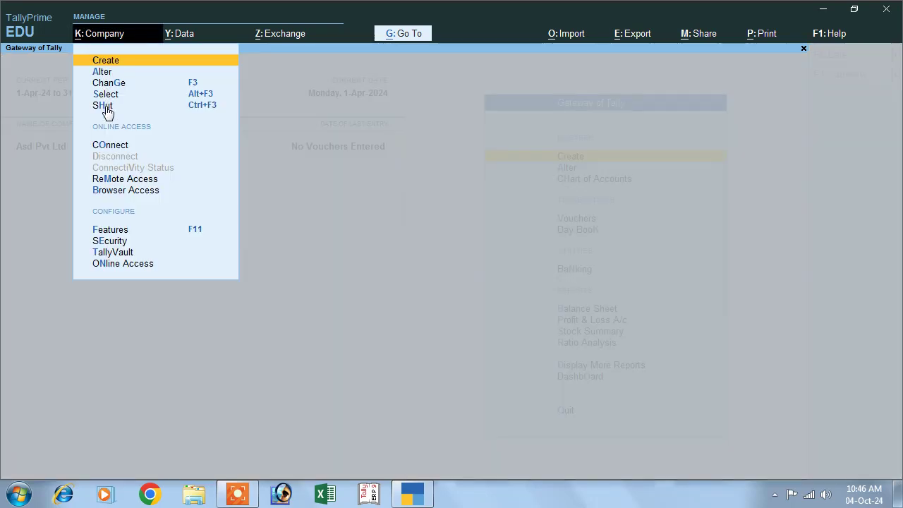
left_click(105, 106)
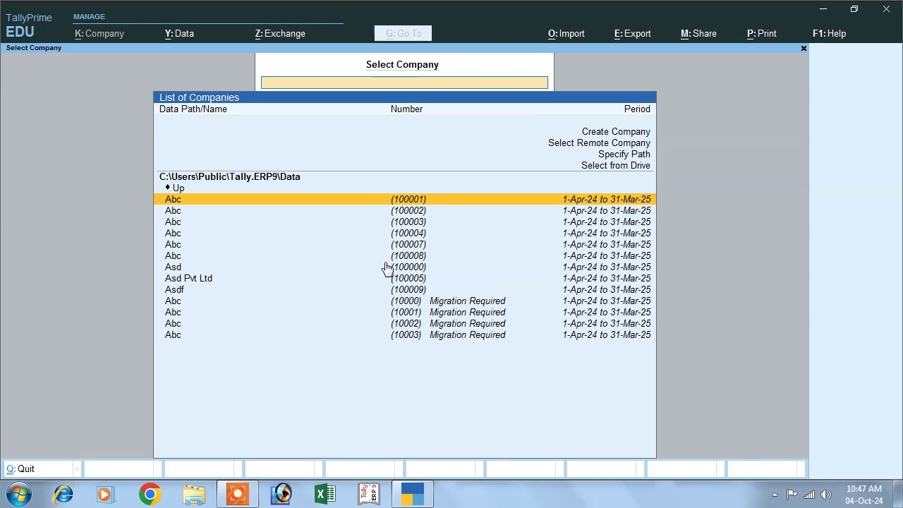
Select and open Asd Pvt Ltd (100005) from the List of Companies
left_click(214, 278)
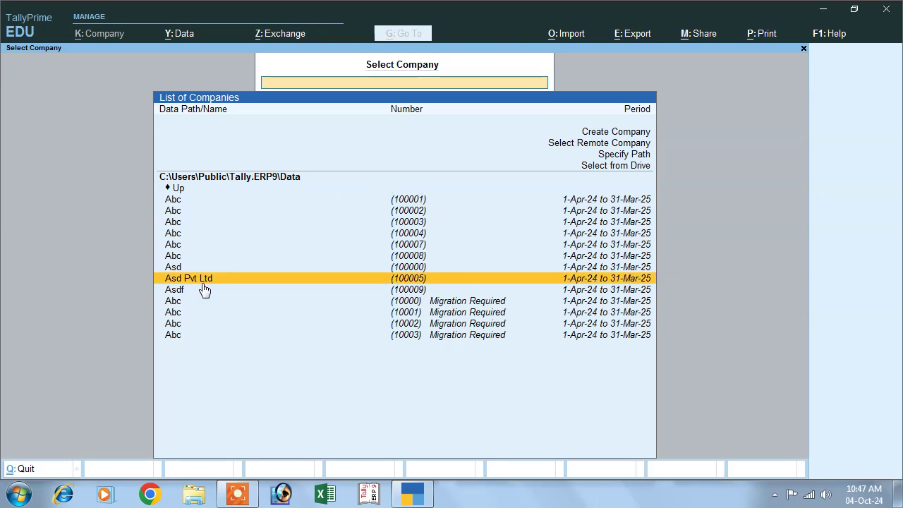
left_click(427, 281)
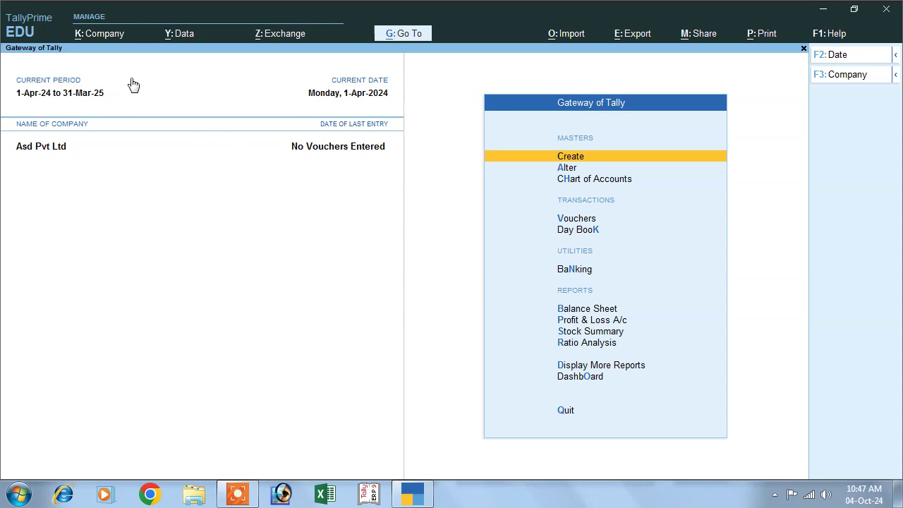
left_click(112, 33)
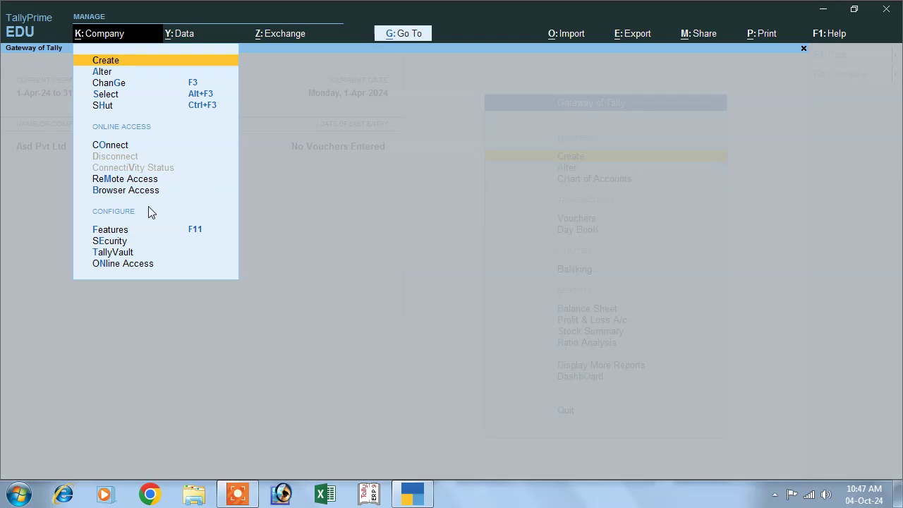
Turn on Control User Access with an administrator username and confirmed password
left_click(103, 242)
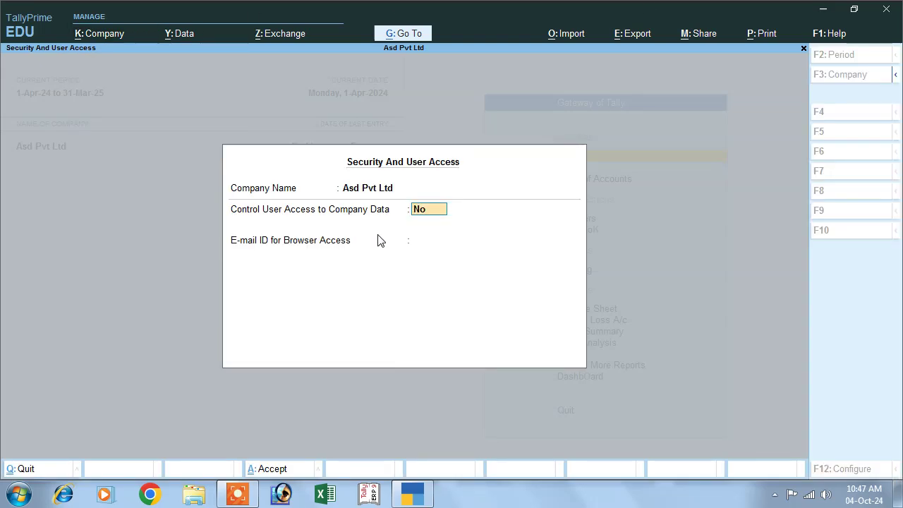
type("y")
key("Return")
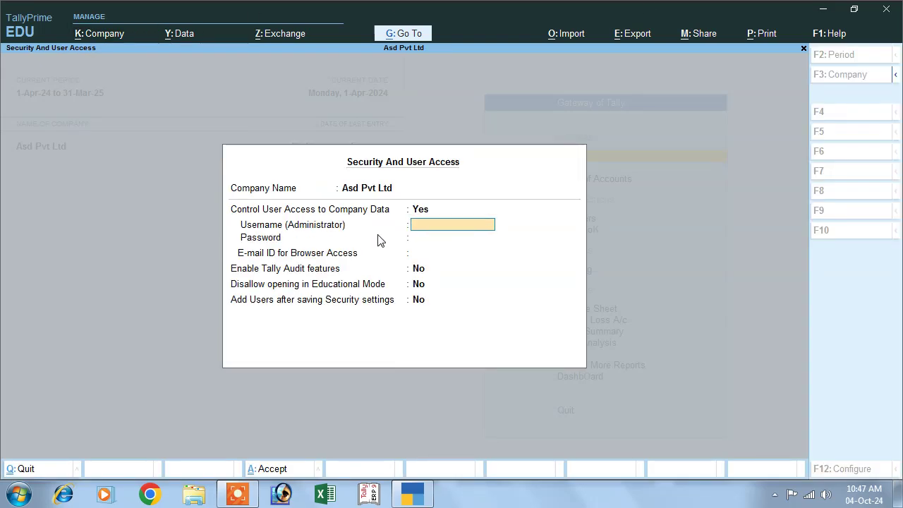
type("mk")
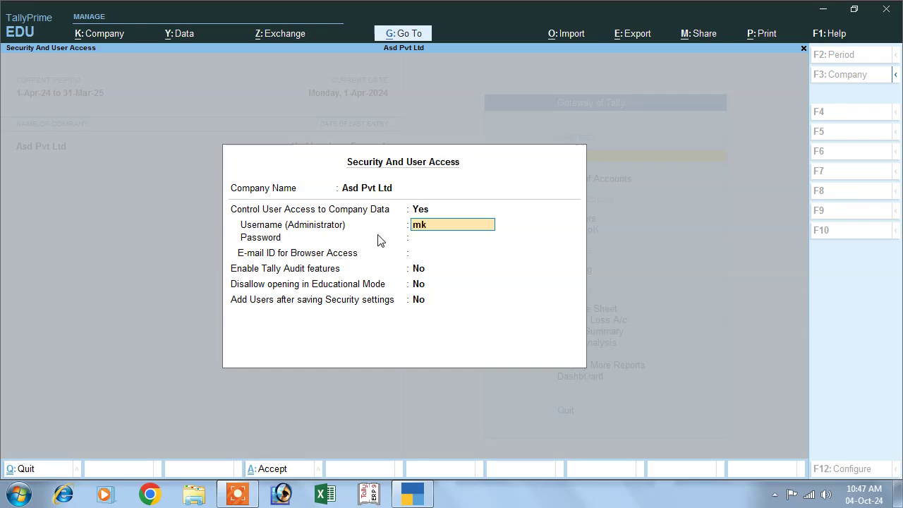
key("Return")
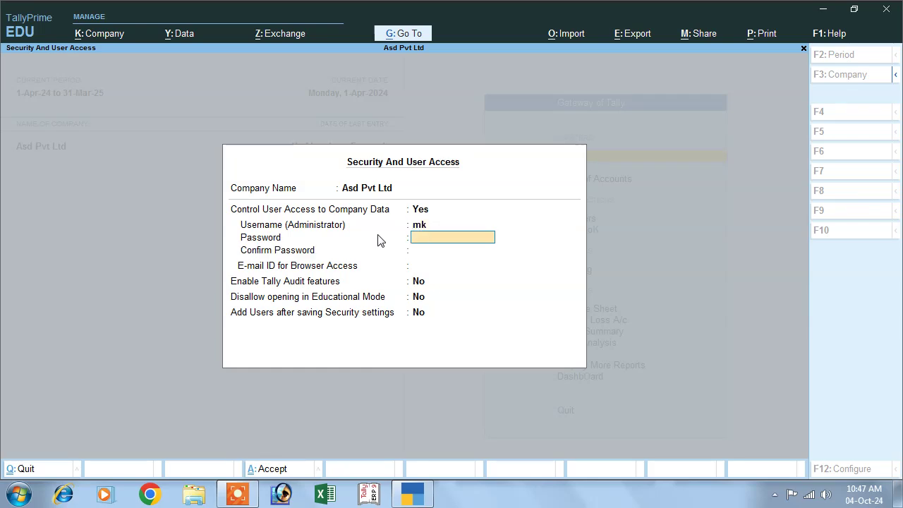
type("***")
key("Return")
type("**")
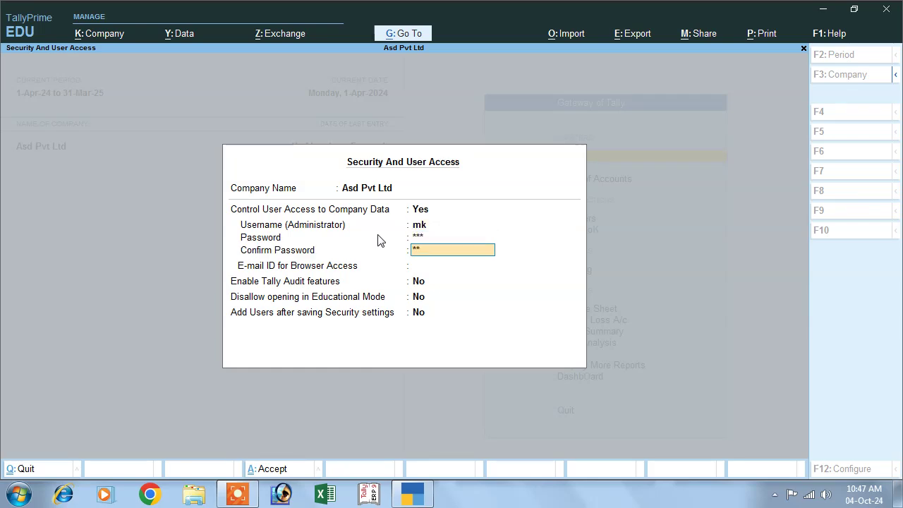
type("*")
key("Return")
key("Return")
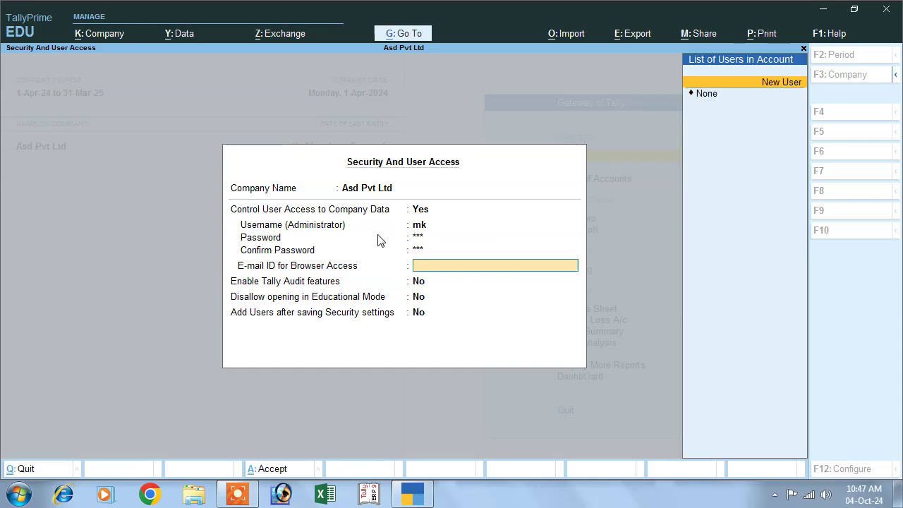
key("Return")
key("Return")
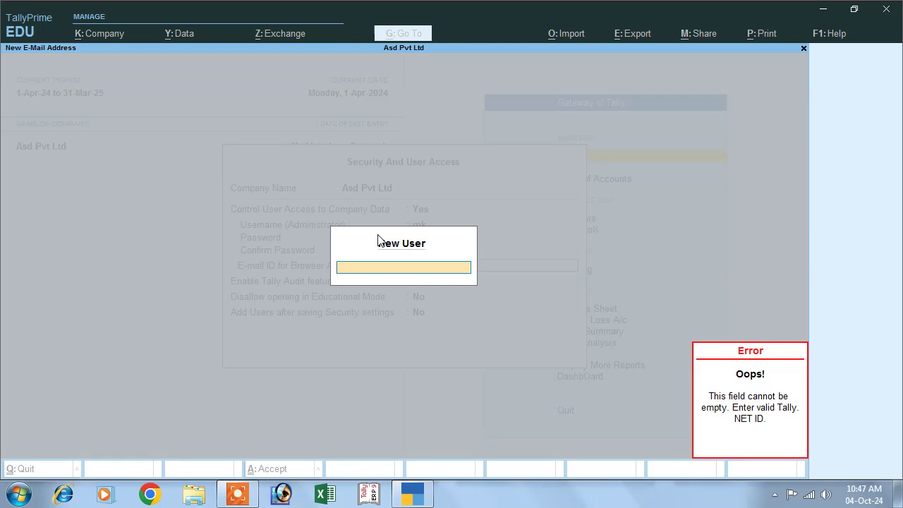
Skip adding more users and set the browser access e-mail ID to None
type("mk")
key("Return")
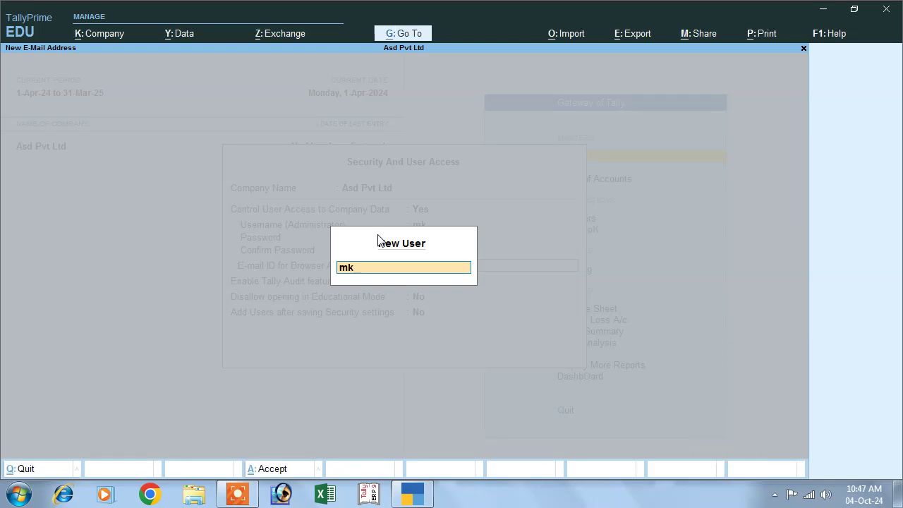
key("Escape")
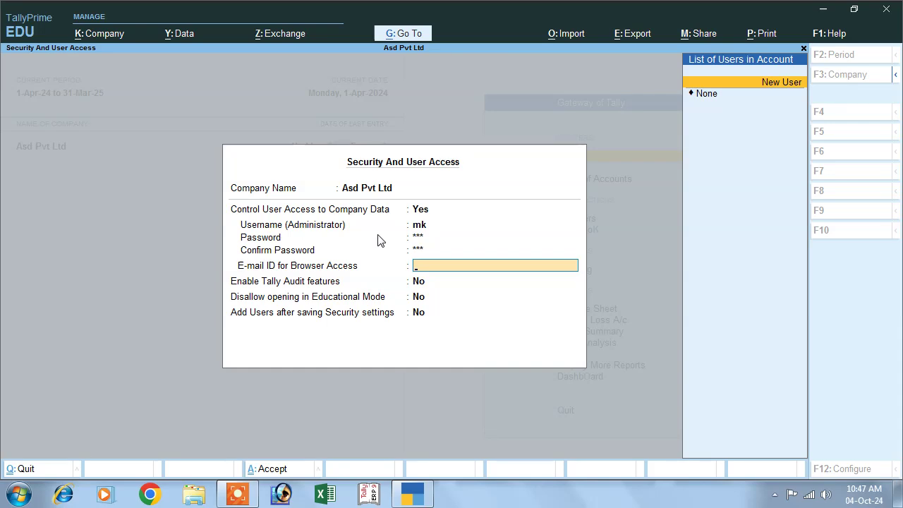
key("Down")
key("Return")
key("Return")
key("Return")
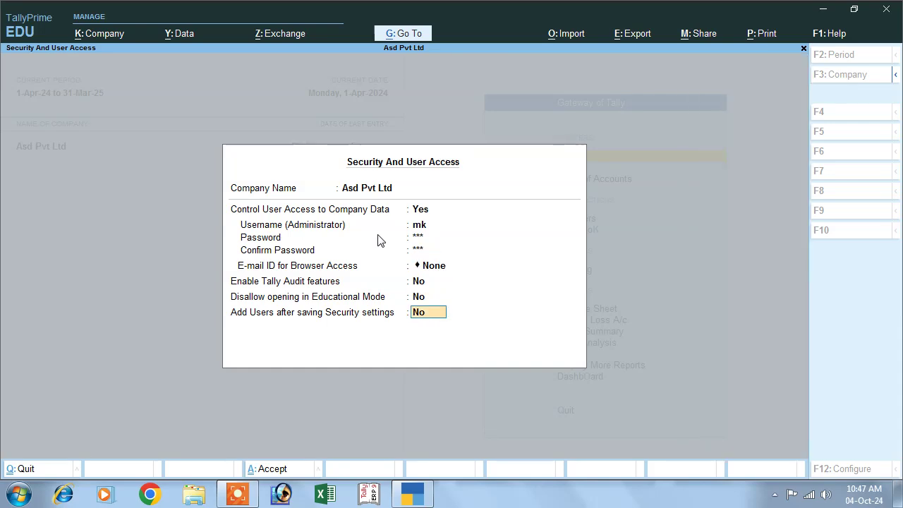
key("Return")
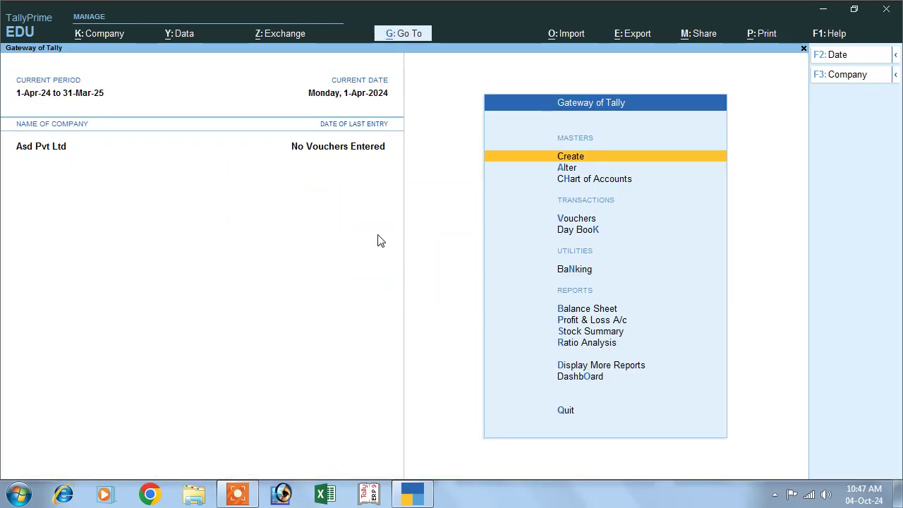
Shut Asd Pvt Ltd via Company > Shut
left_click(88, 33)
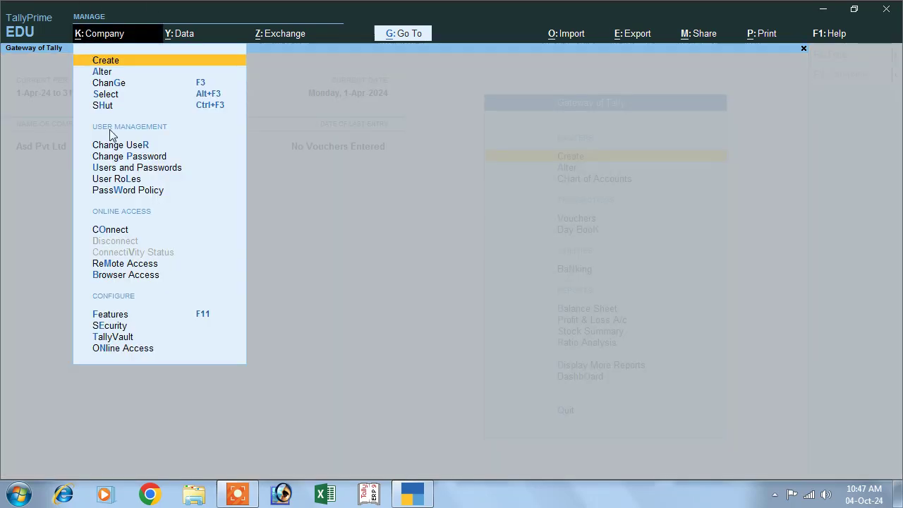
left_click(102, 106)
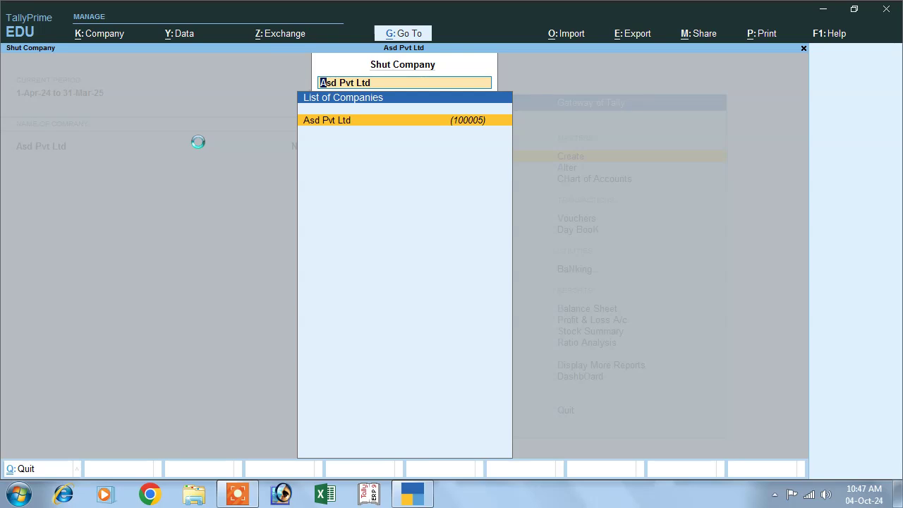
key("Return")
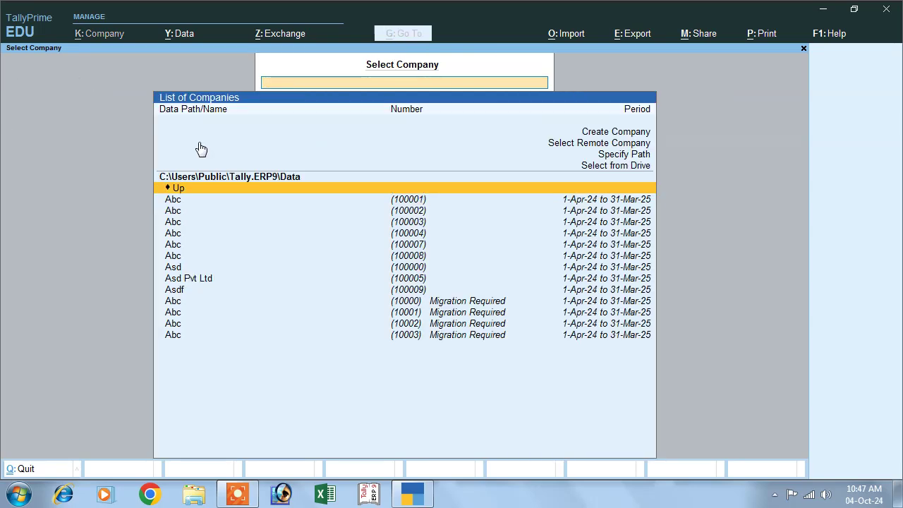
Reopen Asd Pvt Ltd by logging in with the administrator username and password, then choose Quit
left_click(202, 281)
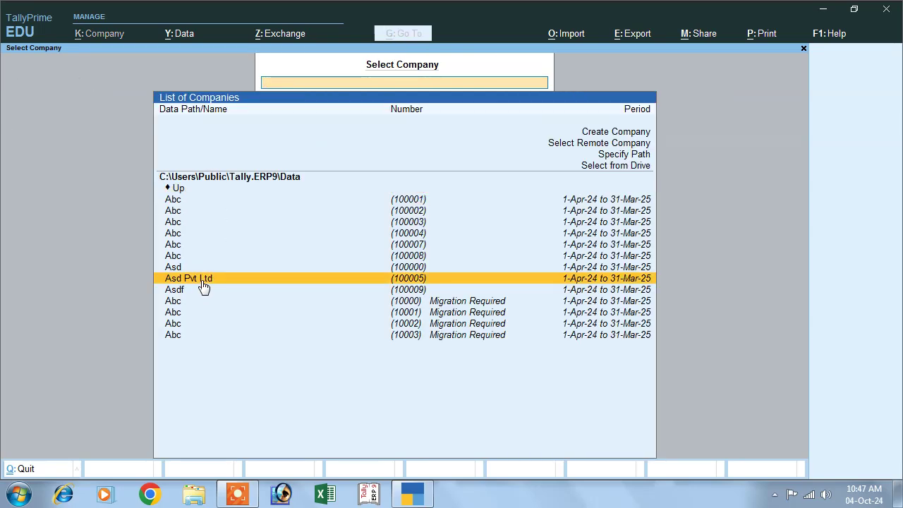
left_click(203, 282)
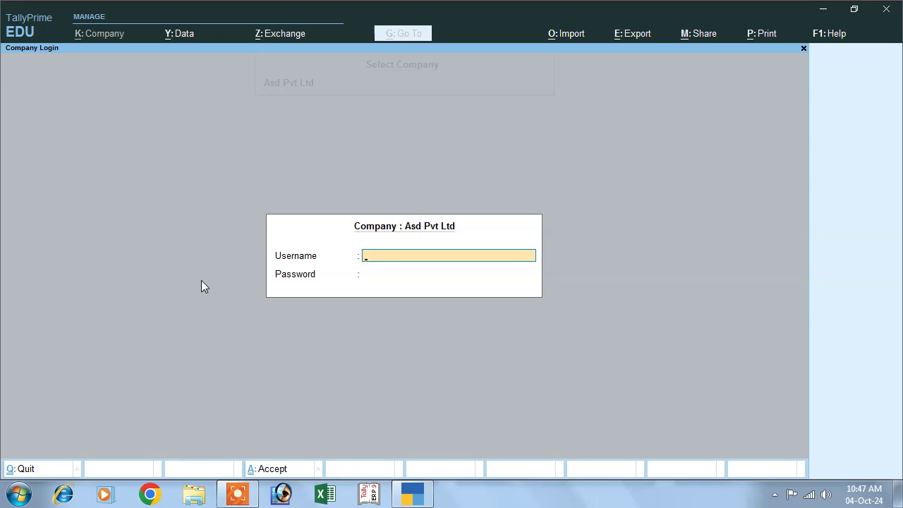
type("mk")
key("Return")
type("mk")
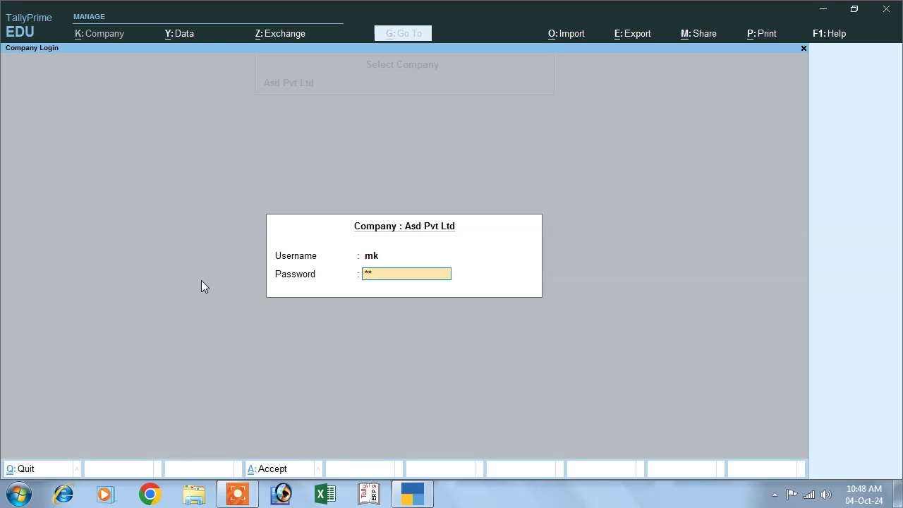
key("Return")
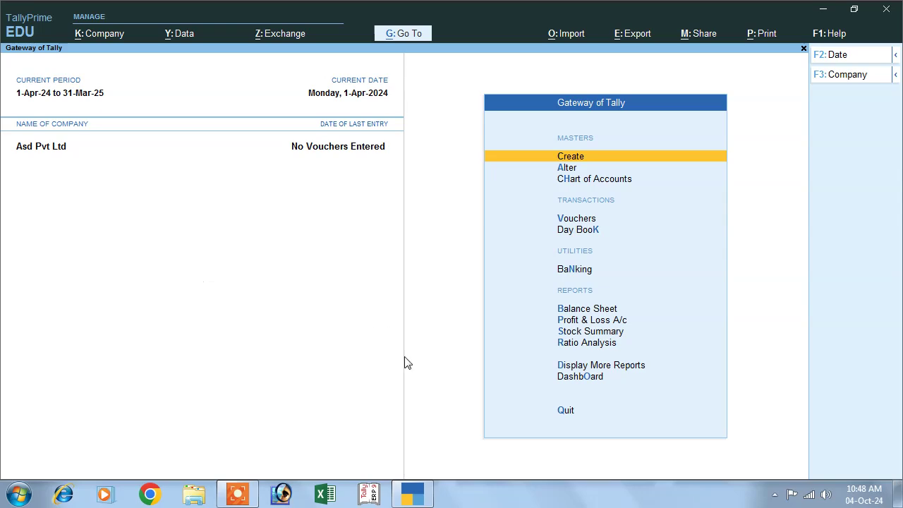
left_click(563, 413)
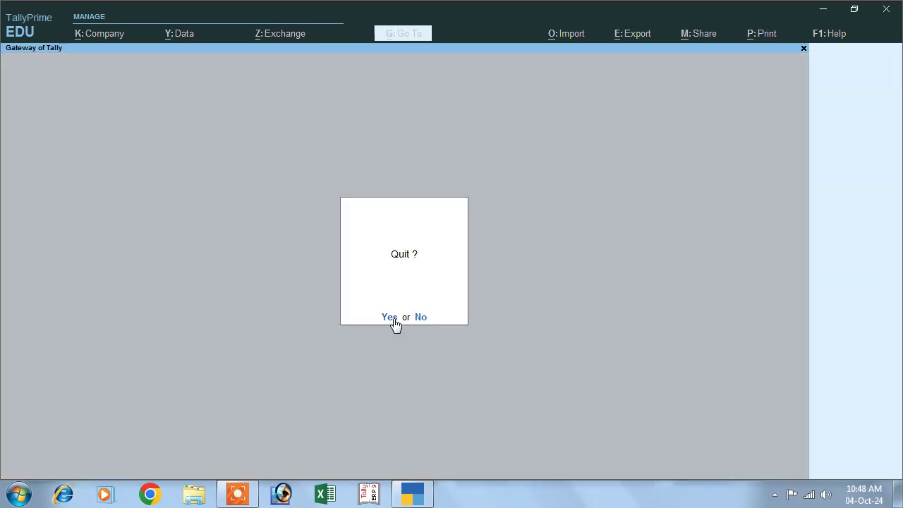
Confirm quitting TallyPrime, refresh the desktop, and relaunch it from its shortcut
left_click(390, 317)
right_click(305, 70)
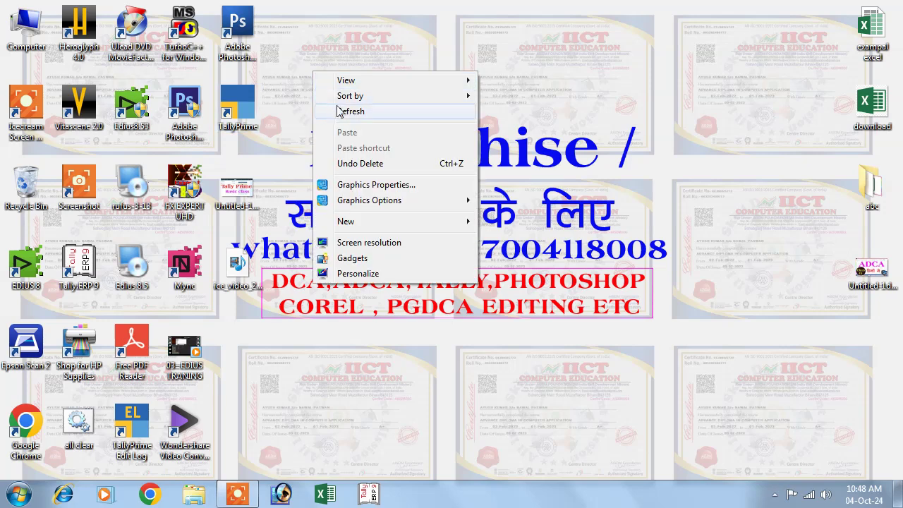
left_click(346, 109)
double_click(238, 106)
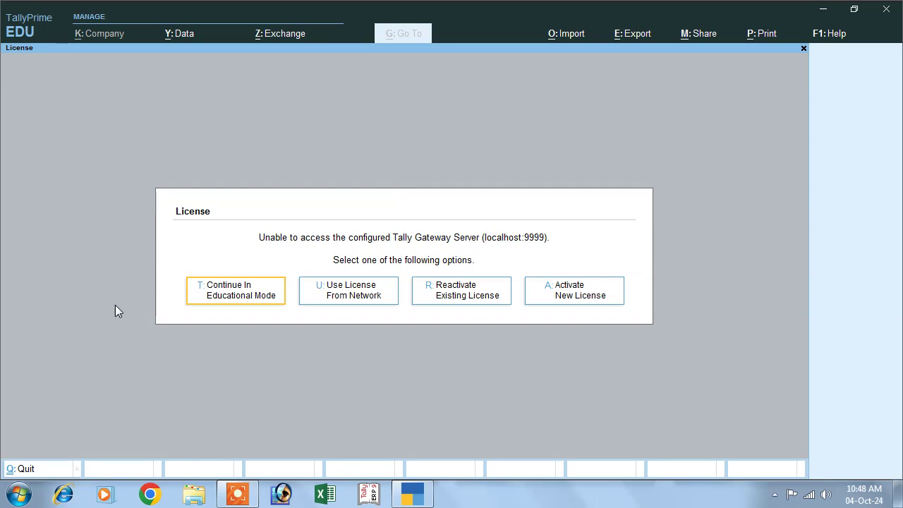
Continue in Educational Mode, skip migration, and log into Asd Pvt Ltd with administrator credentials
left_click(243, 299)
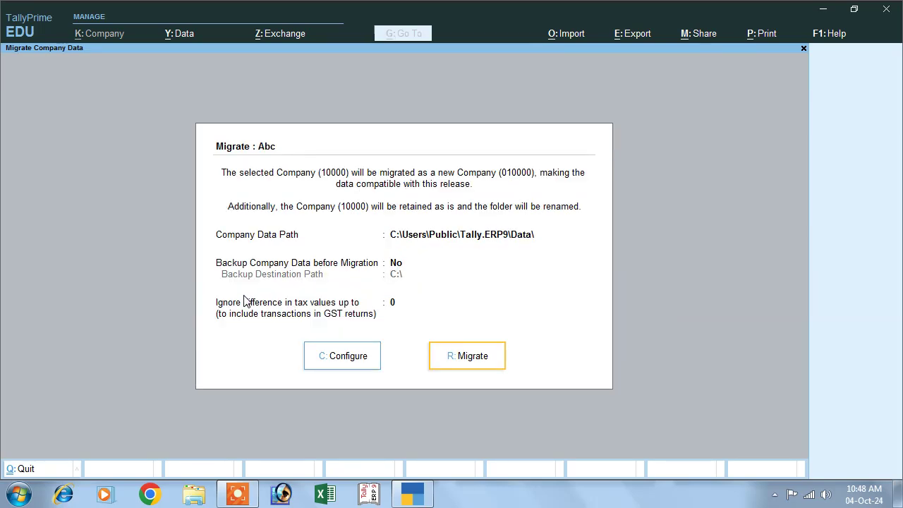
key("Escape")
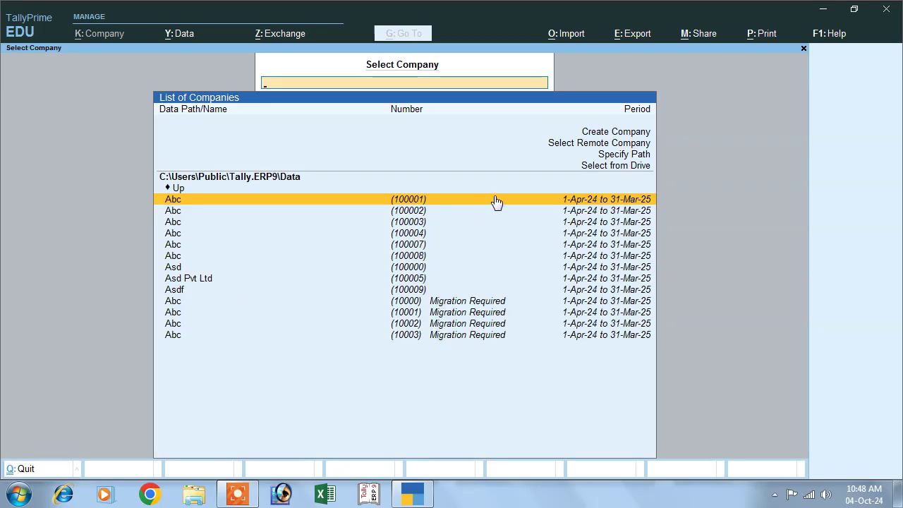
left_click(416, 280)
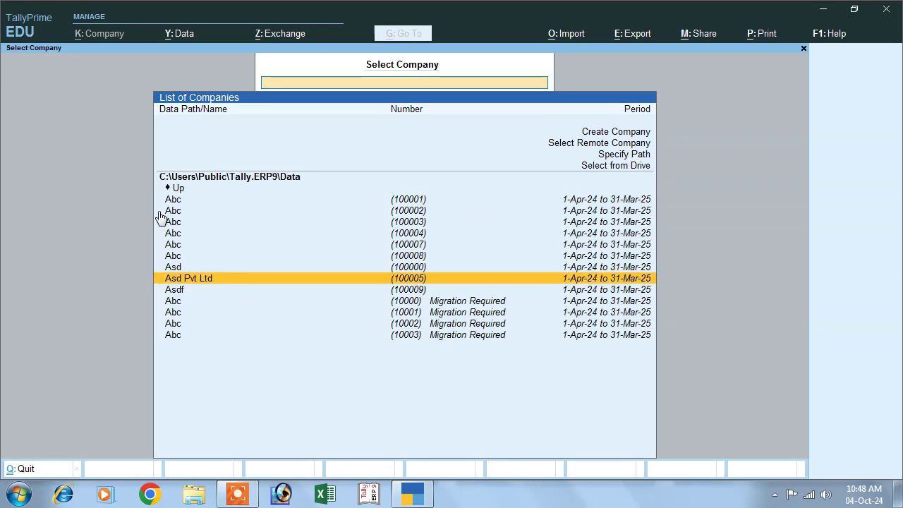
key("Return")
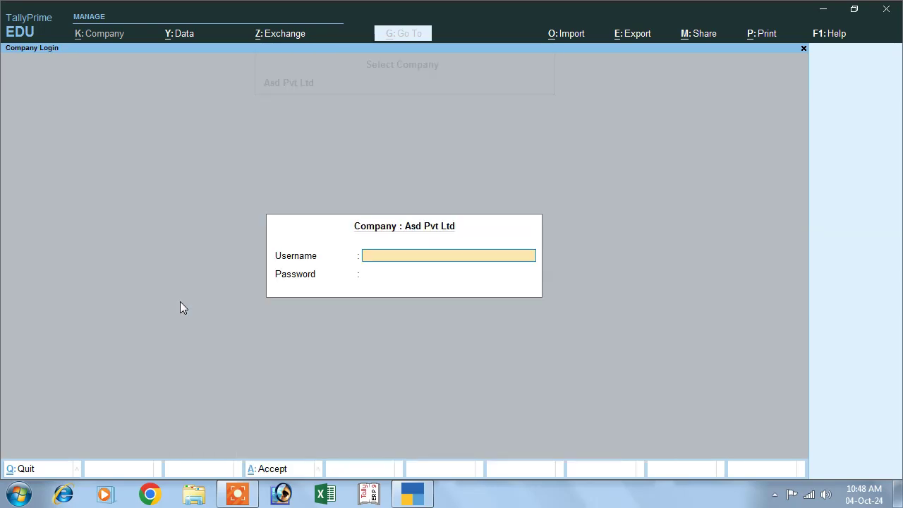
type("mk")
key("Return")
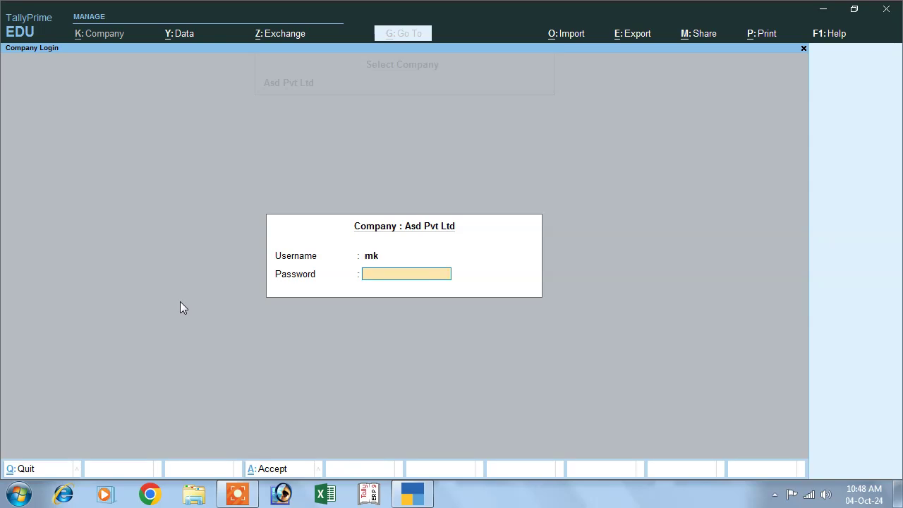
type("123")
key("Return")
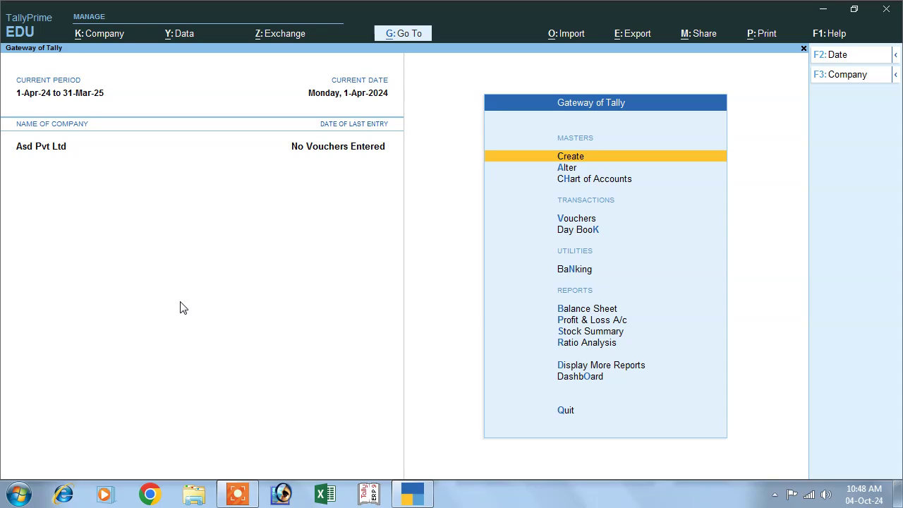
key("Down")
key("Down")
key("Down")
key("Down")
key("Down")
key("Down")
key("Down")
key("Down")
key("Down")
key("Down")
key("Down")
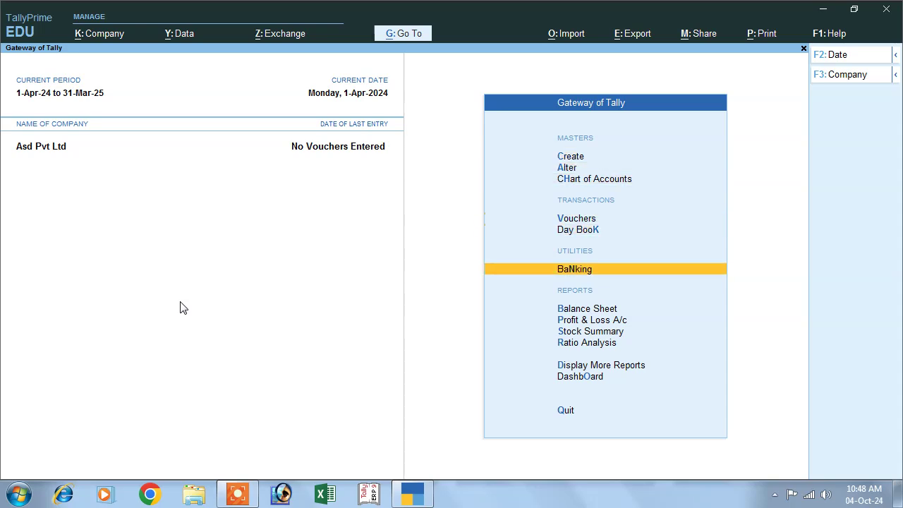
key("Down")
key("Down")
key("Down")
key("Down")
key("Down")
key("Down")
key("Down")
key("Down")
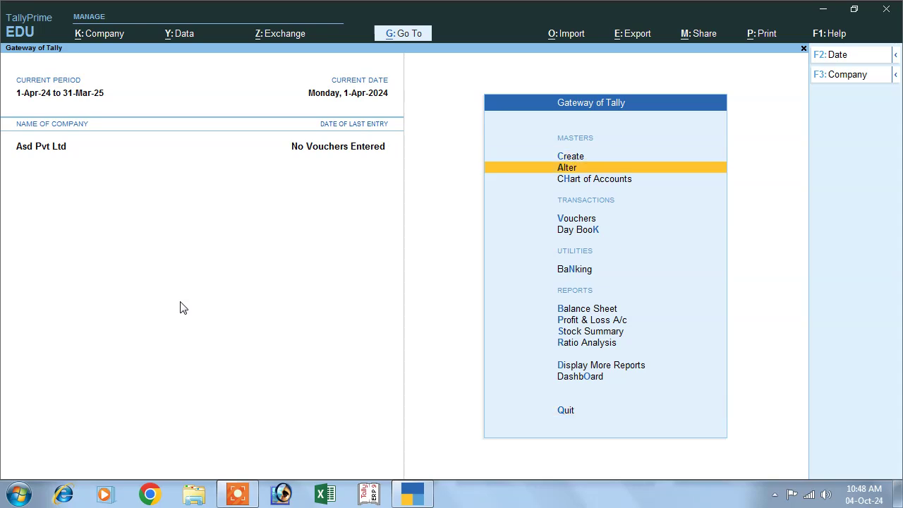
key("Down")
key("Down")
key("Down")
key("Down")
key("Down")
key("Down")
key("Down")
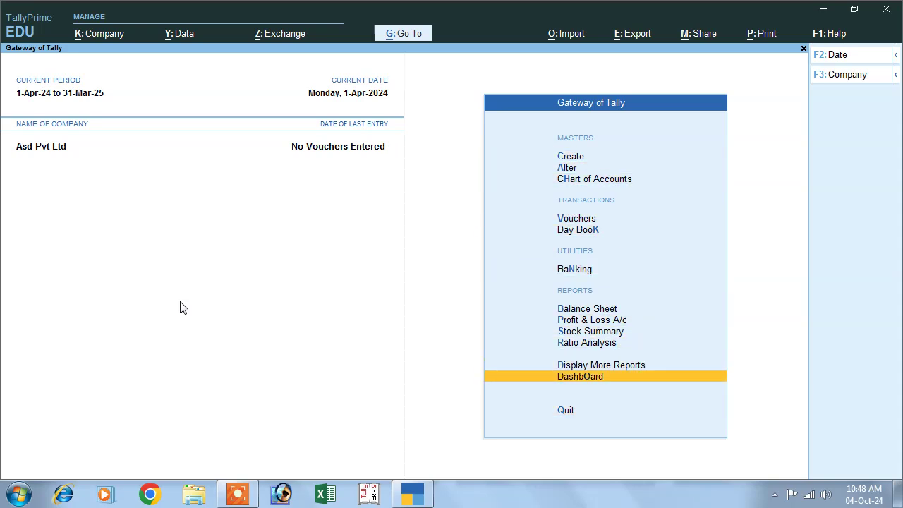
key("Down")
key("Down")
key("Down")
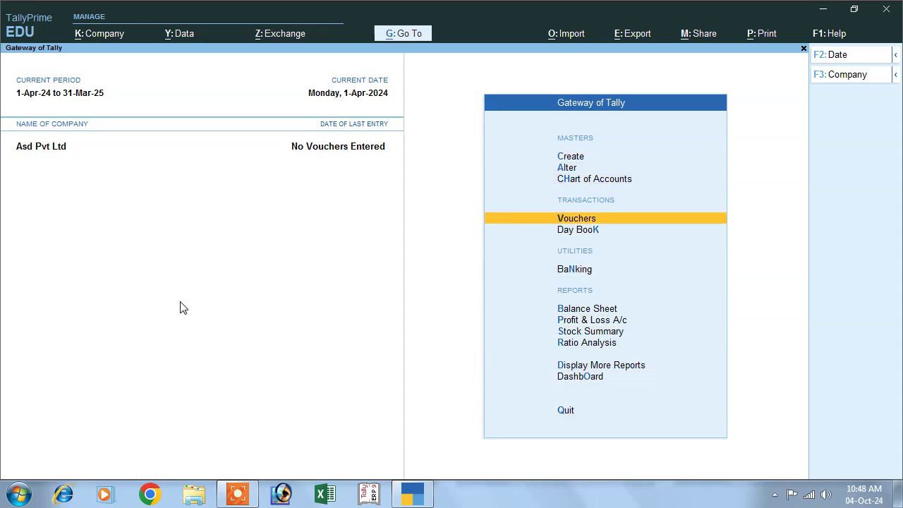